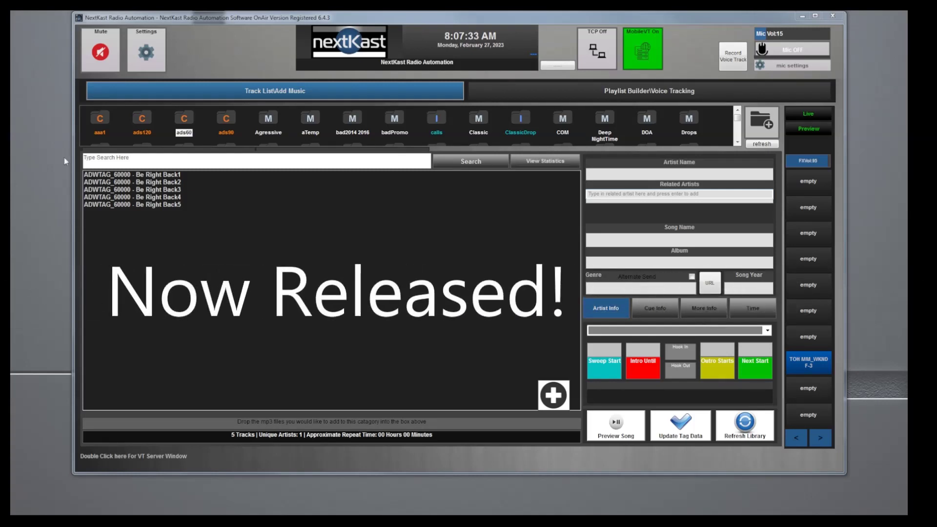
# Step: Check the Use NextKast Built In Traffic Scheduler option in the advanced settings, and close the settings windows
pyautogui.click(148, 62)
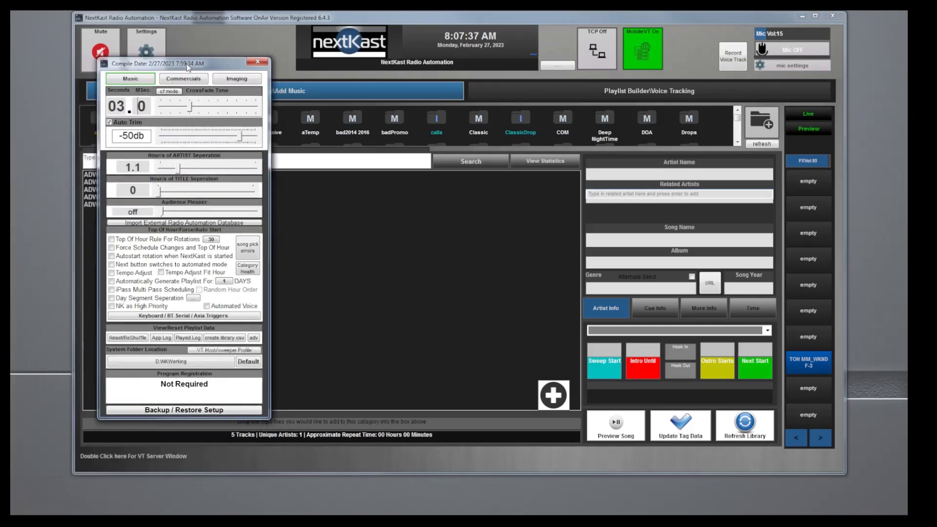
pyautogui.click(253, 338)
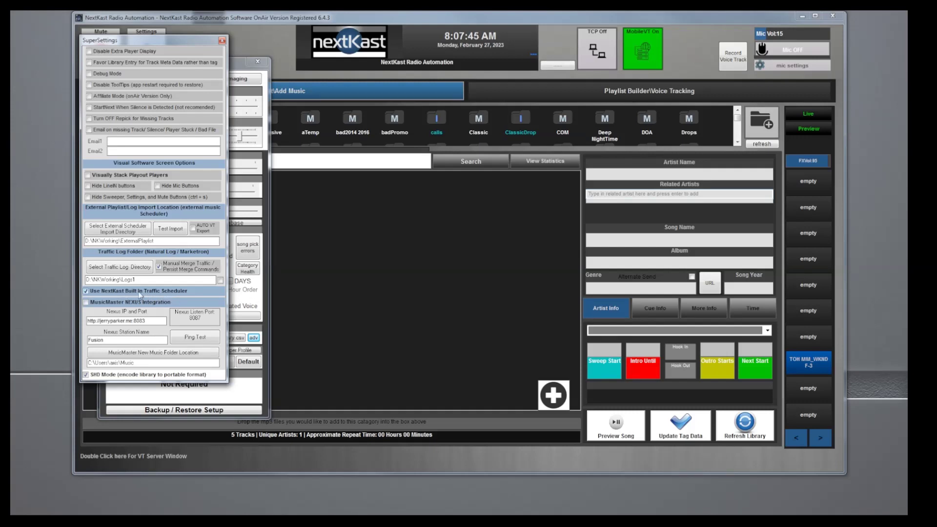
pyautogui.click(222, 41)
pyautogui.click(258, 62)
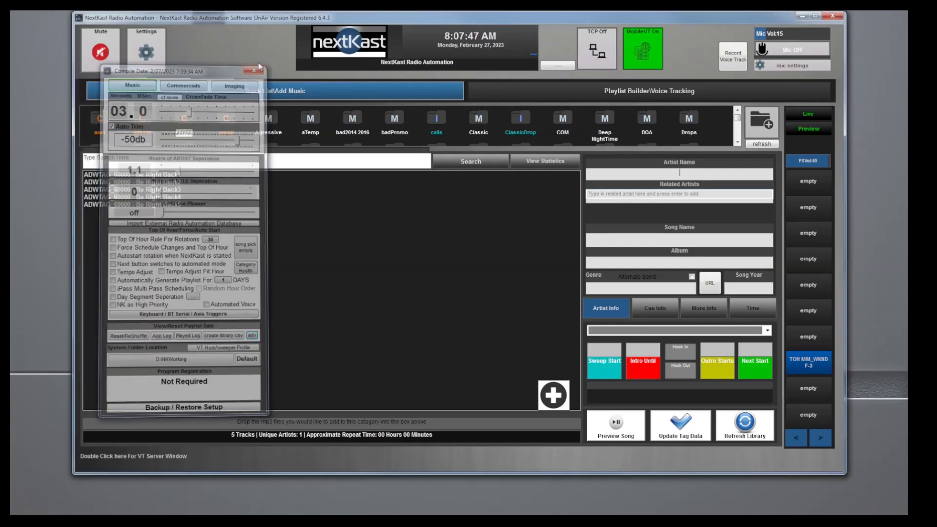
# Step: Open the USA1 rotation for editing in the playlist builder
pyautogui.click(489, 91)
pyautogui.rightClick(104, 413)
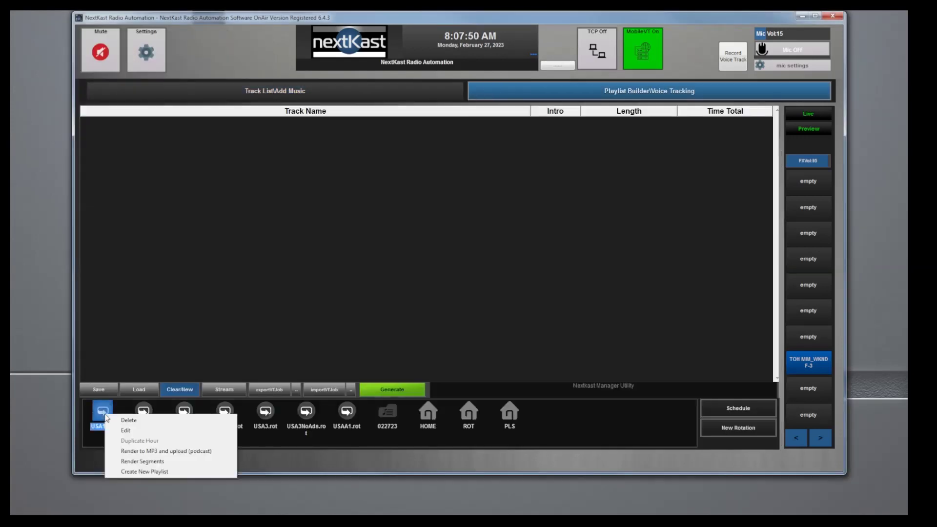
pyautogui.click(125, 431)
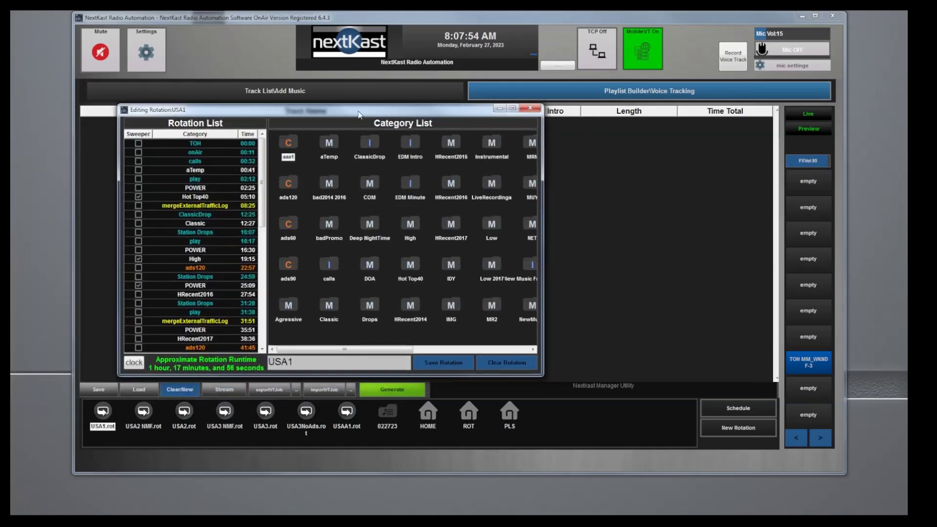
# Step: Configure a mergeExternalTrafficLog macro with a 4-minute duration and the ads60 fill category, and dismiss it without inserting
pyautogui.click(212, 206)
pyautogui.rightClick(196, 213)
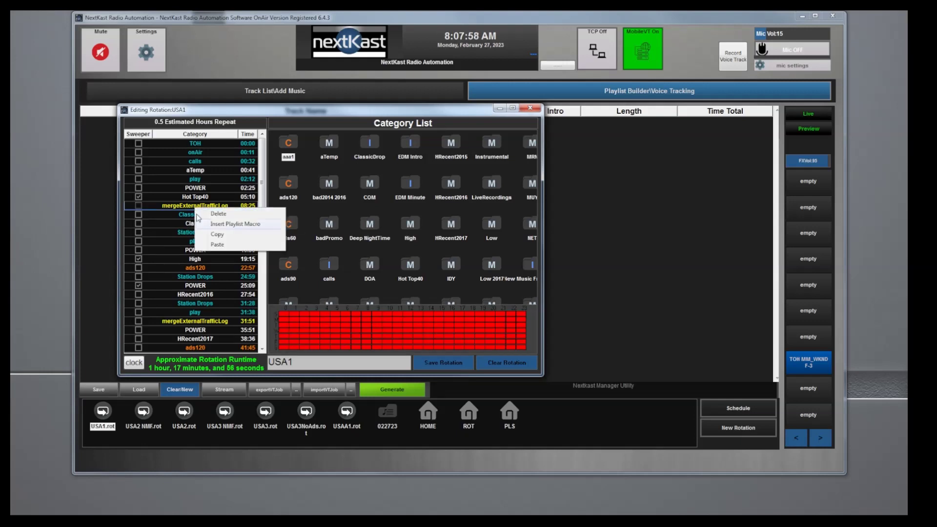
pyautogui.click(191, 235)
pyautogui.rightClick(192, 235)
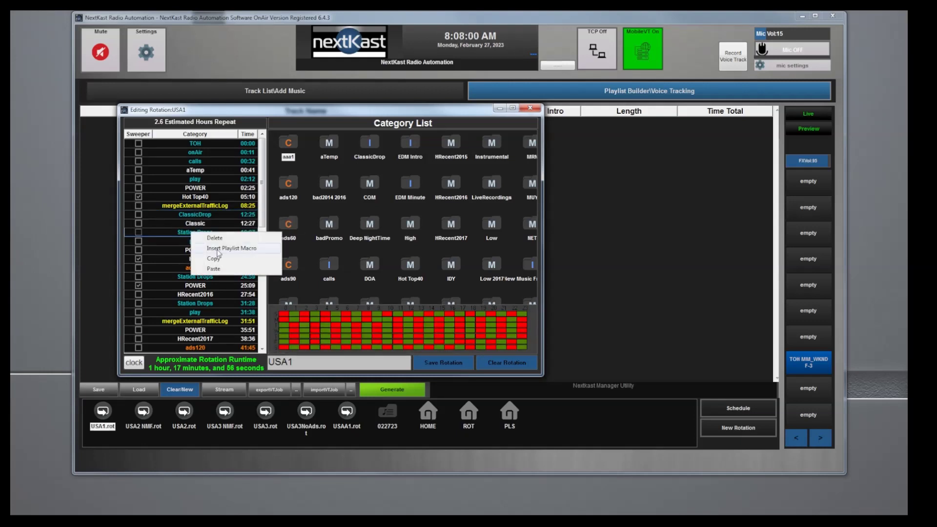
pyautogui.click(218, 253)
pyautogui.click(350, 239)
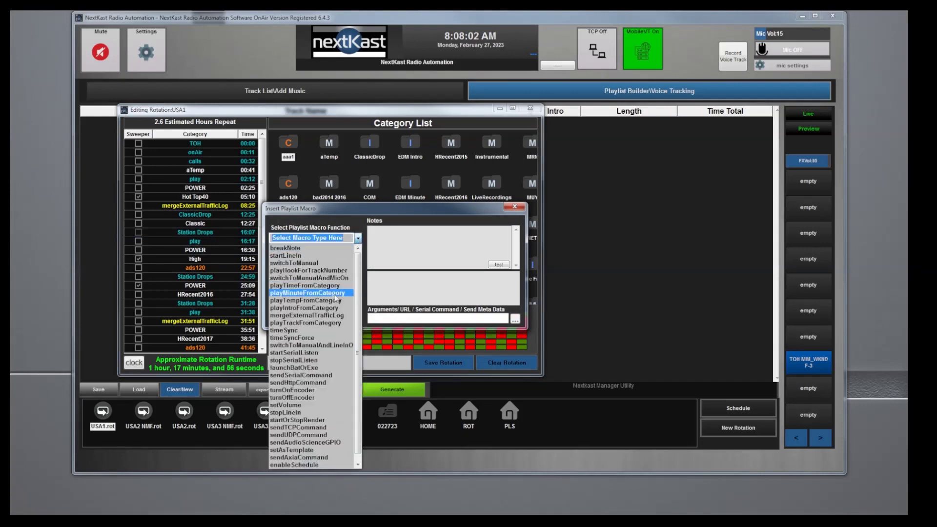
pyautogui.click(319, 316)
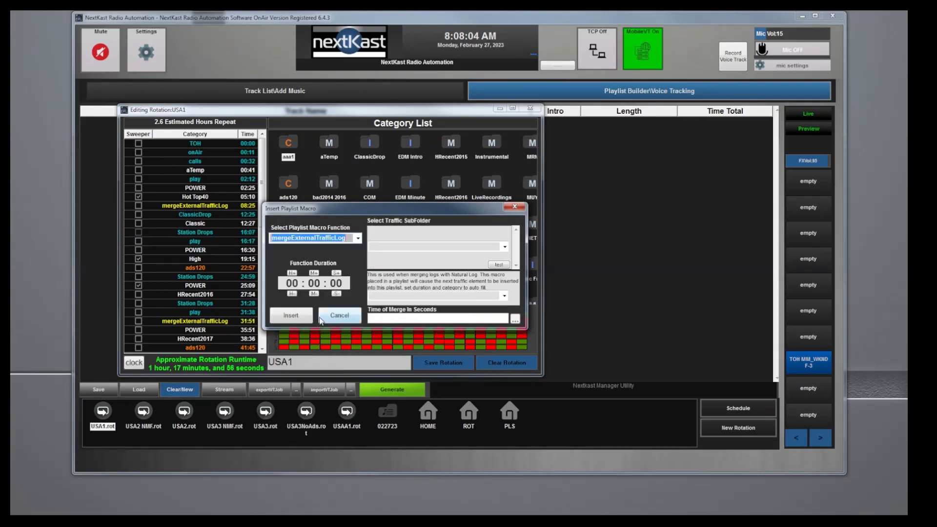
pyautogui.click(314, 273)
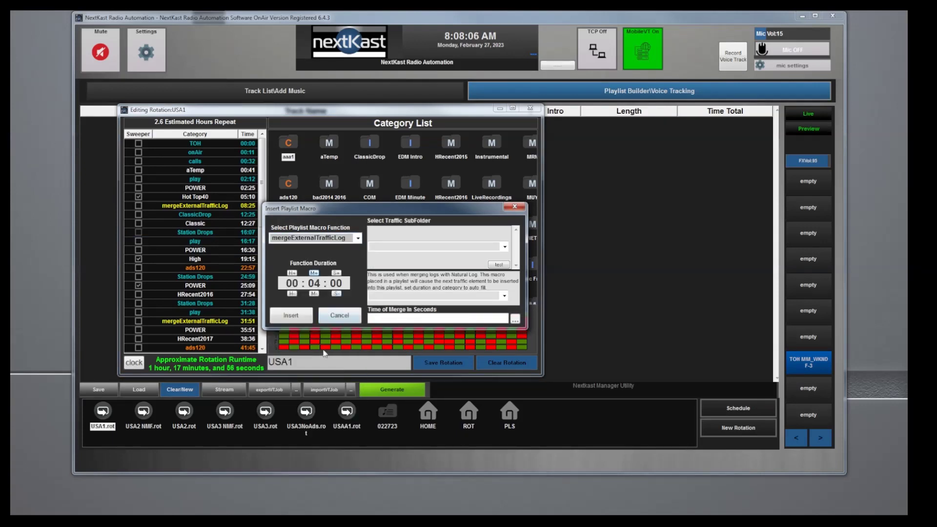
pyautogui.click(504, 296)
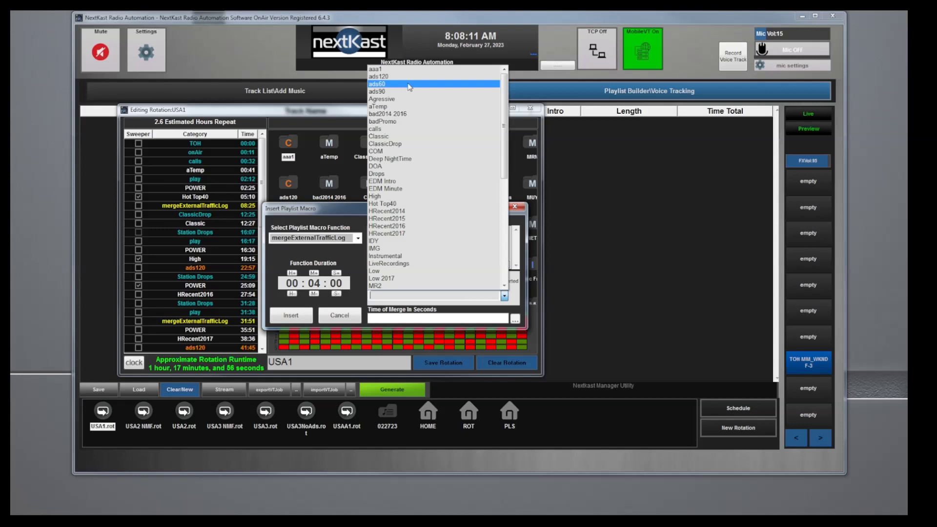
pyautogui.click(409, 86)
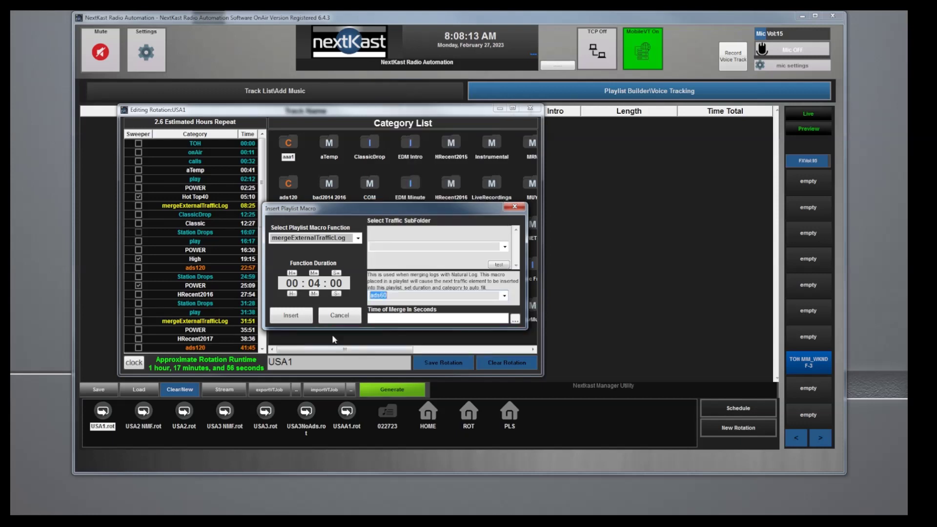
pyautogui.click(514, 206)
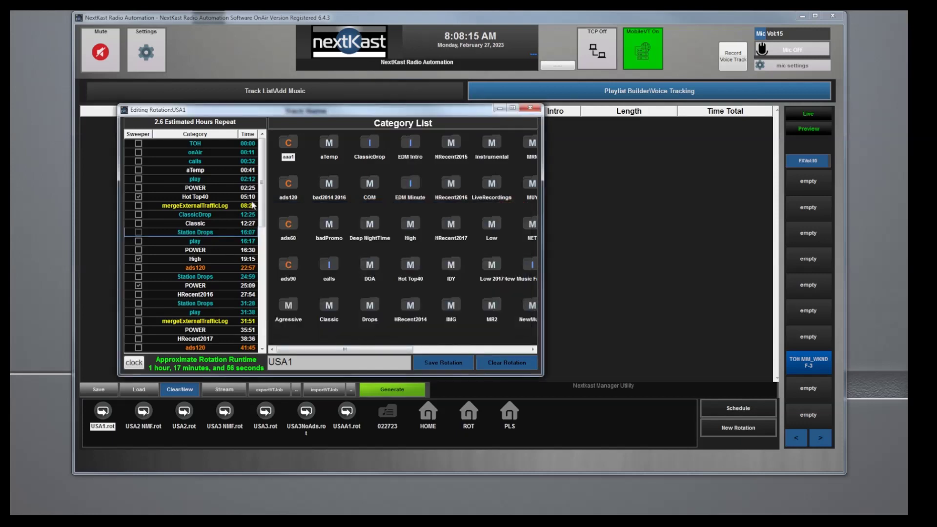
# Step: Inspect the settings of both existing mergeExternalTrafficLog entries in the USA1 rotation, and close the rotation editor
pyautogui.doubleClick(218, 206)
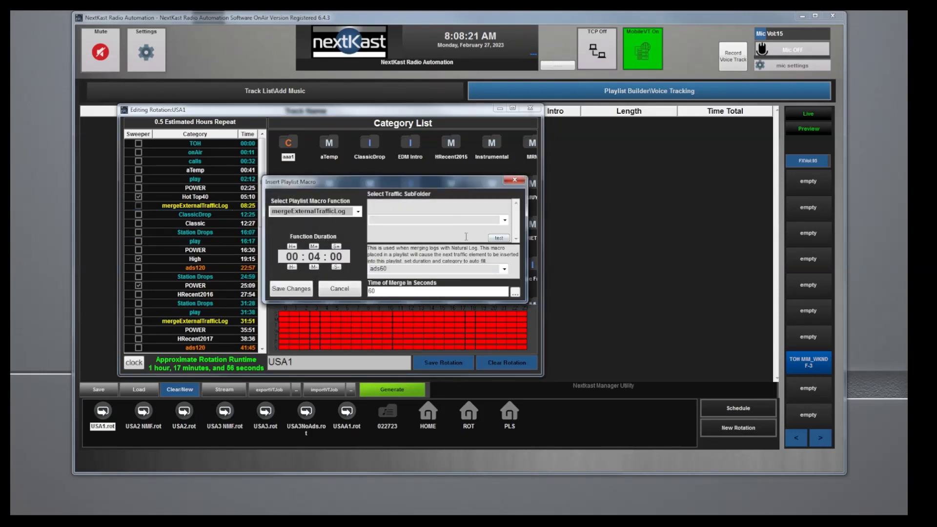
pyautogui.click(516, 180)
pyautogui.doubleClick(226, 322)
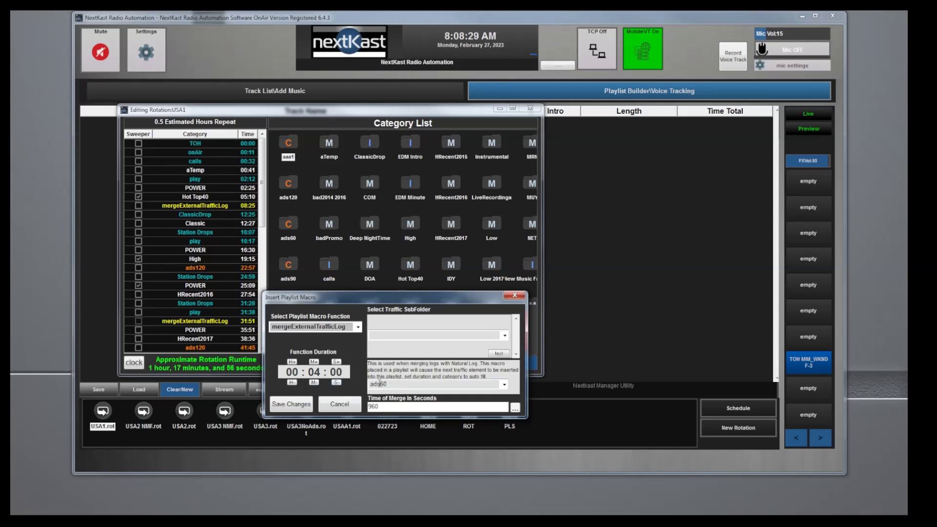
pyautogui.click(514, 295)
pyautogui.click(529, 109)
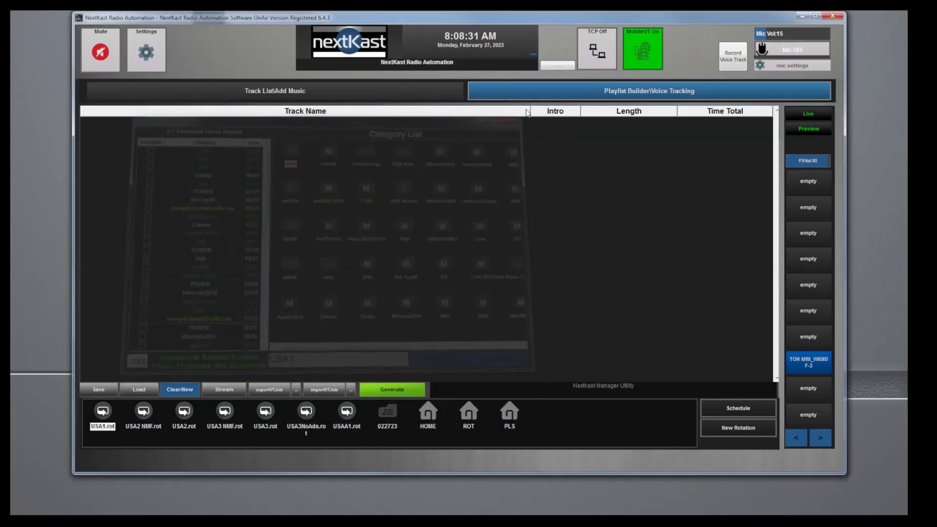
# Step: View the traffic asset details of Be Right Back1 in the ads60 category and browse to the neighbouring spot, closing the editor
pyautogui.click(284, 92)
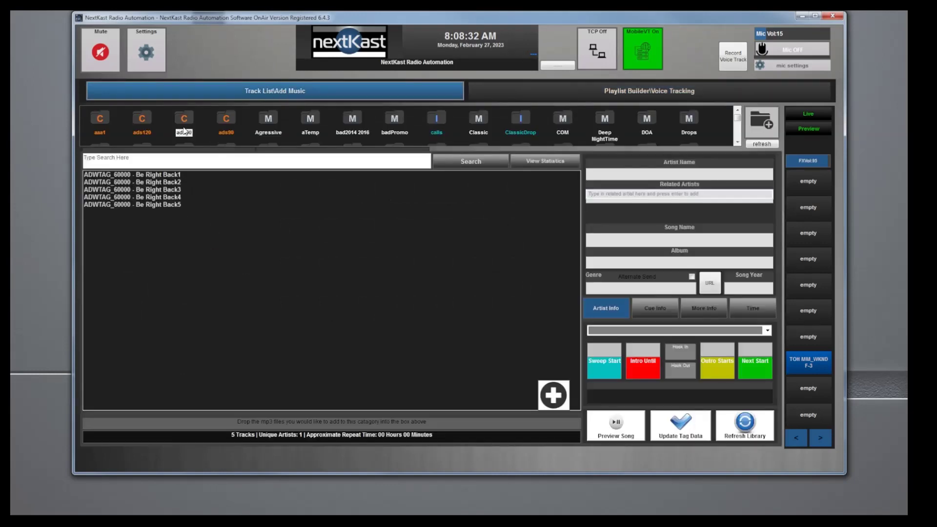
pyautogui.click(184, 127)
pyautogui.click(159, 174)
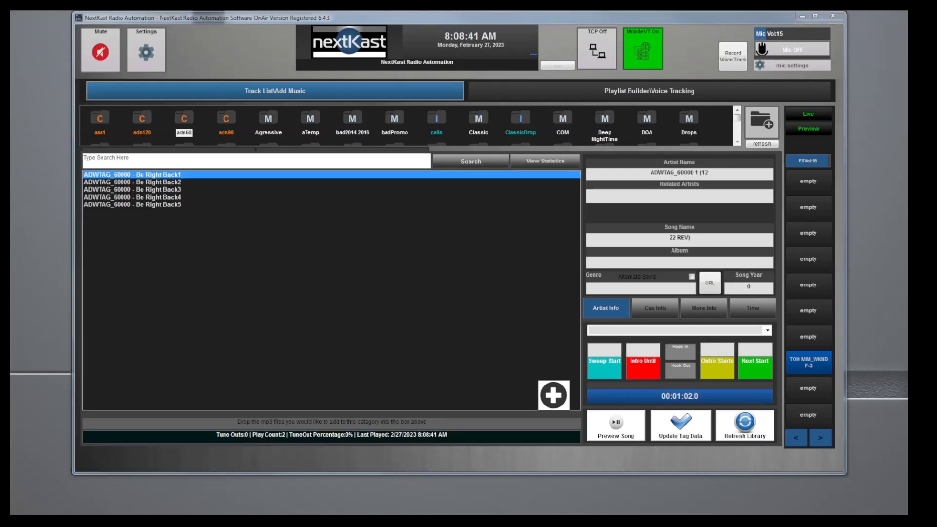
pyautogui.doubleClick(158, 175)
pyautogui.moveTo(329, 29); pyautogui.dragTo(441, 58)
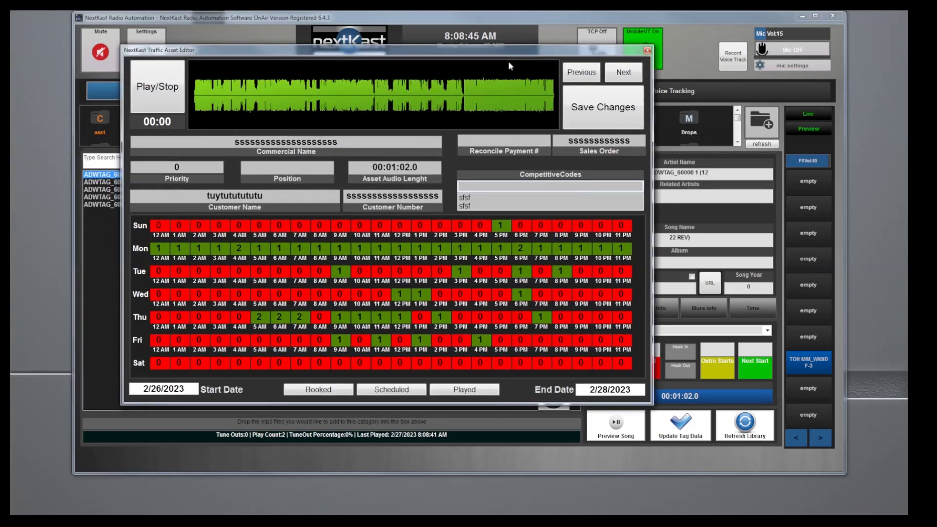
pyautogui.click(620, 74)
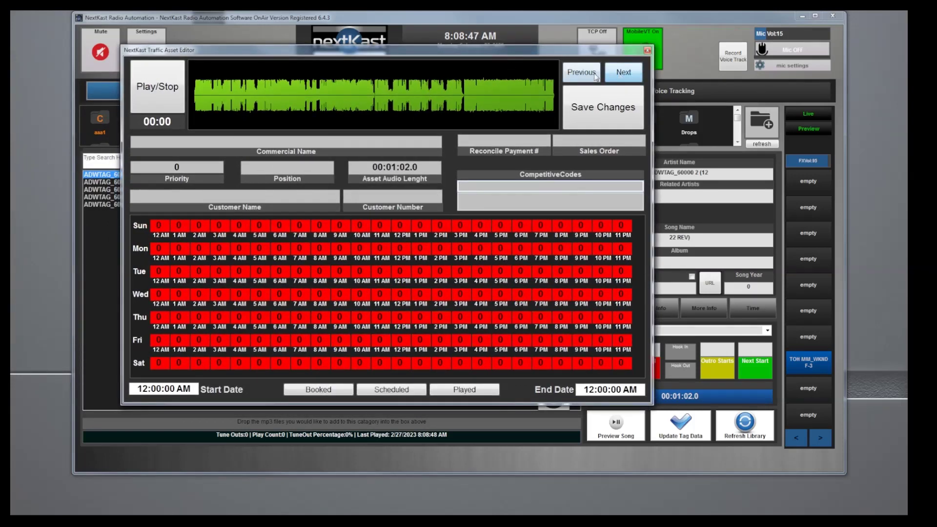
pyautogui.click(595, 75)
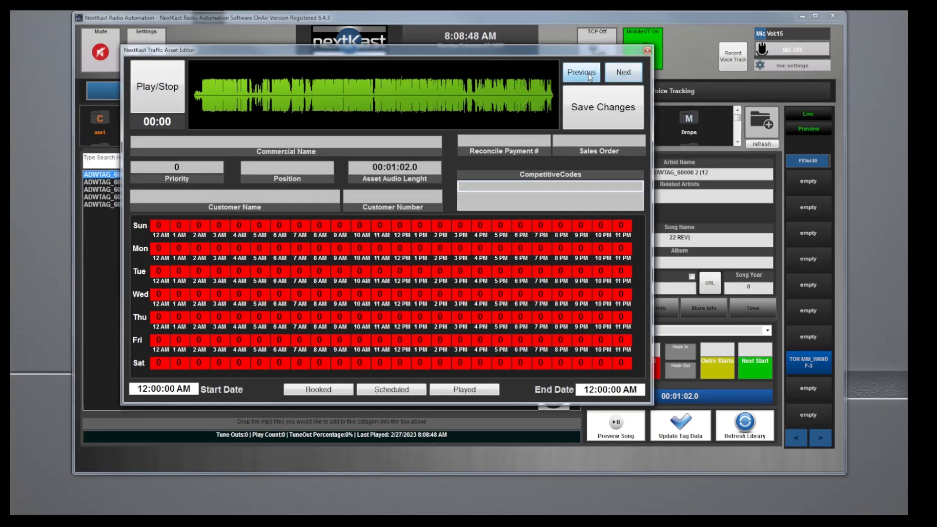
pyautogui.click(647, 50)
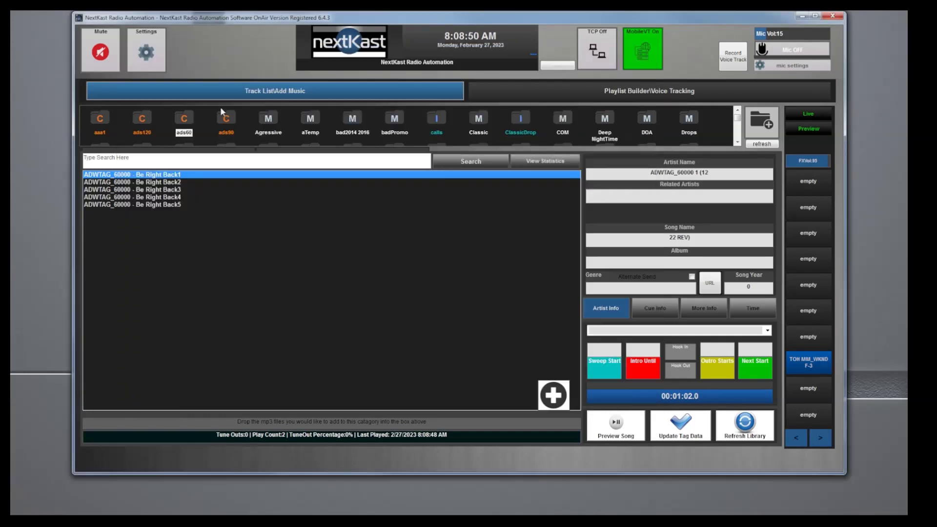
# Step: Open the traffic asset for Be Right Back2 and enter commercial name Outdoor and customer name Howm Depot
pyautogui.click(163, 182)
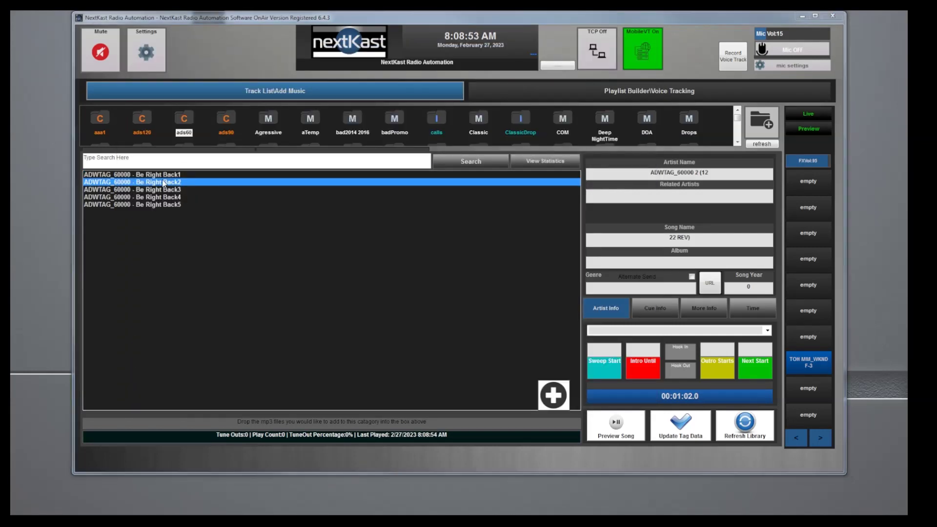
pyautogui.doubleClick(164, 182)
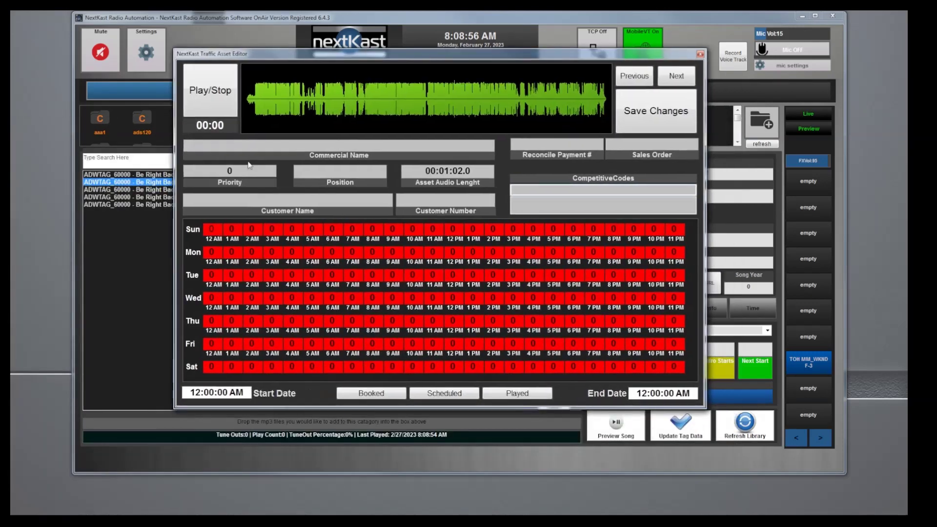
pyautogui.click(333, 144)
pyautogui.write('Outdoor')
pyautogui.click(354, 203)
pyautogui.write('Howm Depot')
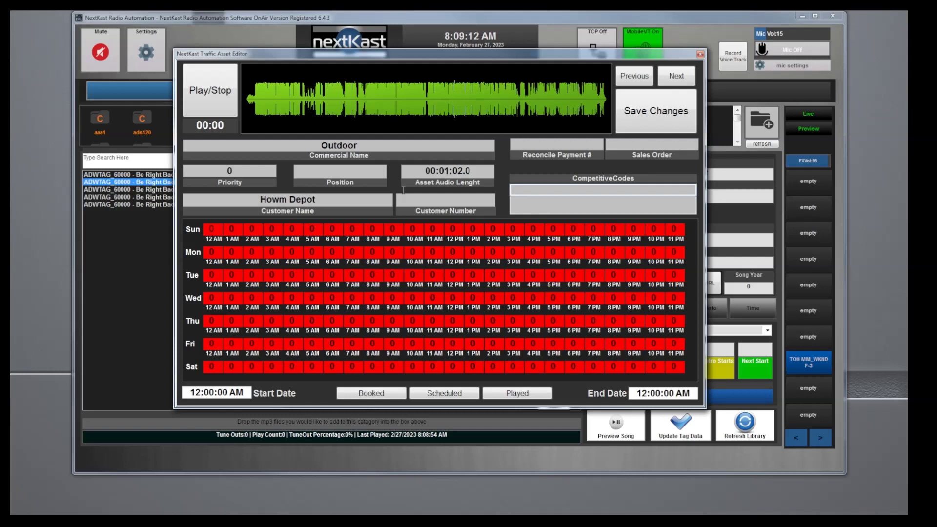
# Step: Enter the customer number and sales order number, and add the competitive code Home Improvemnet
pyautogui.click(439, 202)
pyautogui.write('HOM33')
pyautogui.click(649, 145)
pyautogui.write('SO8395')
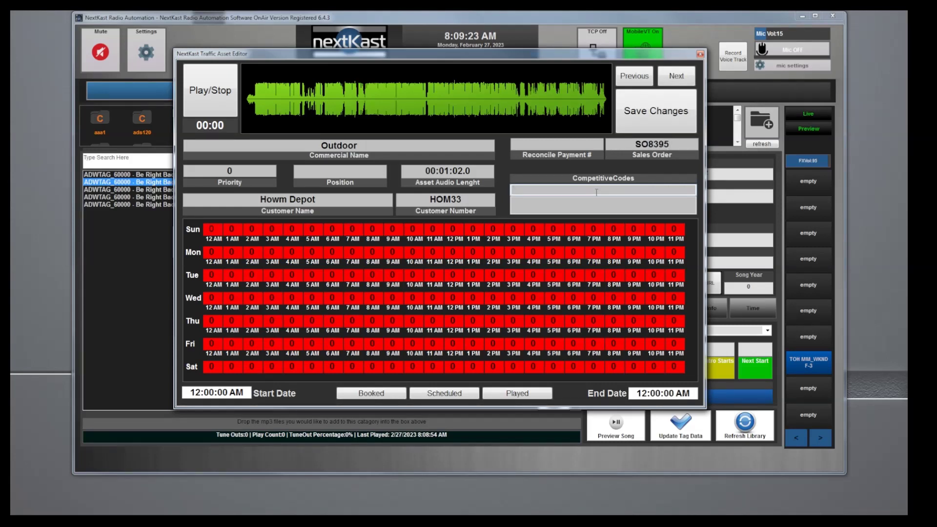
pyautogui.write('Home Improvemnet')
pyautogui.press('Return')
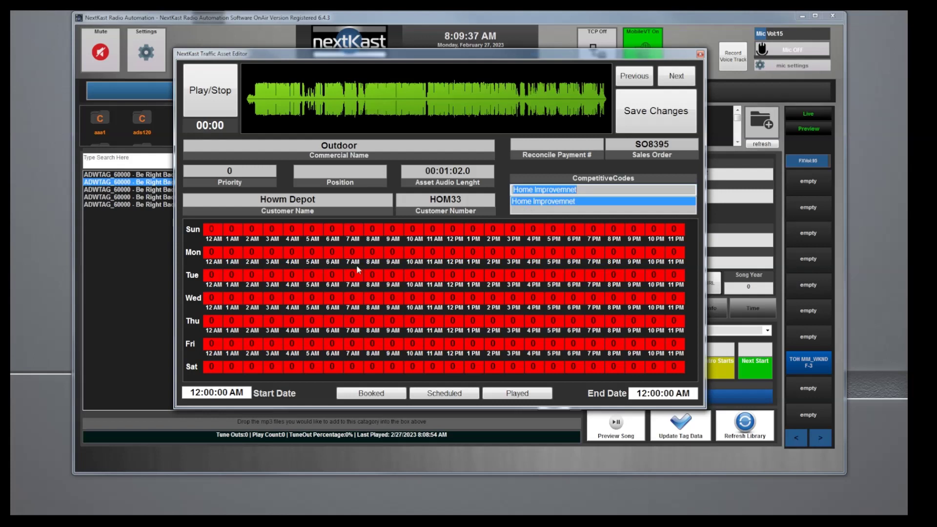
# Step: Book one play of the commercial in each of the 6, 7 and 8 AM hours, Sunday through Saturday
pyautogui.click(336, 234)
pyautogui.click(355, 235)
pyautogui.click(374, 235)
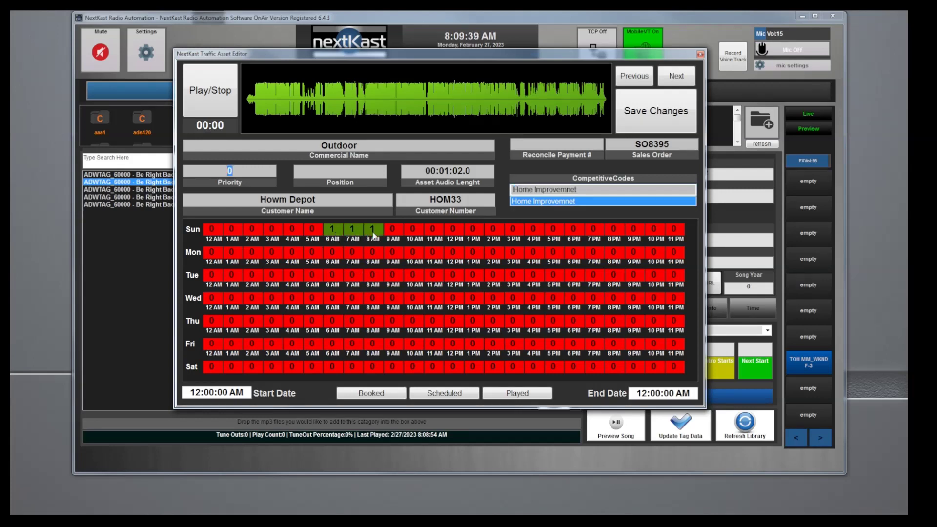
pyautogui.click(336, 257)
pyautogui.click(355, 259)
pyautogui.click(376, 262)
pyautogui.click(334, 280)
pyautogui.click(354, 279)
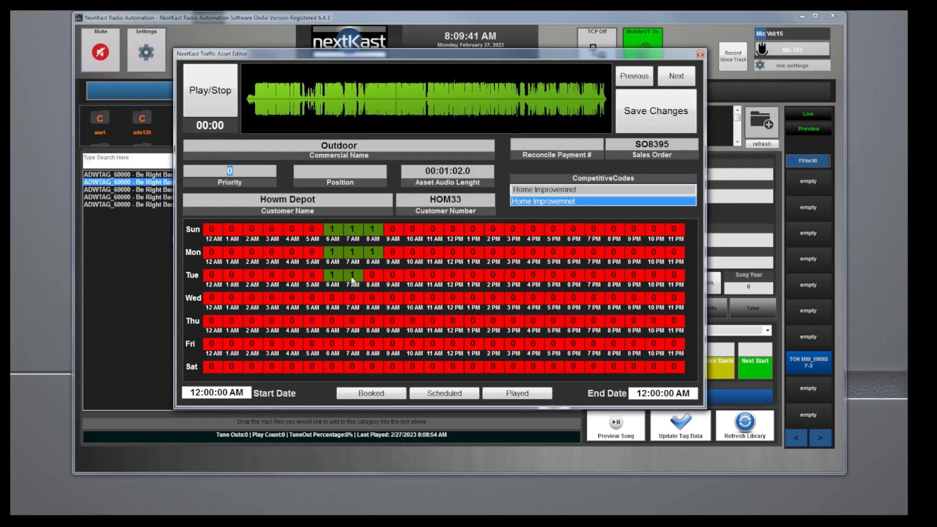
pyautogui.click(375, 279)
pyautogui.click(338, 302)
pyautogui.click(353, 302)
pyautogui.click(373, 303)
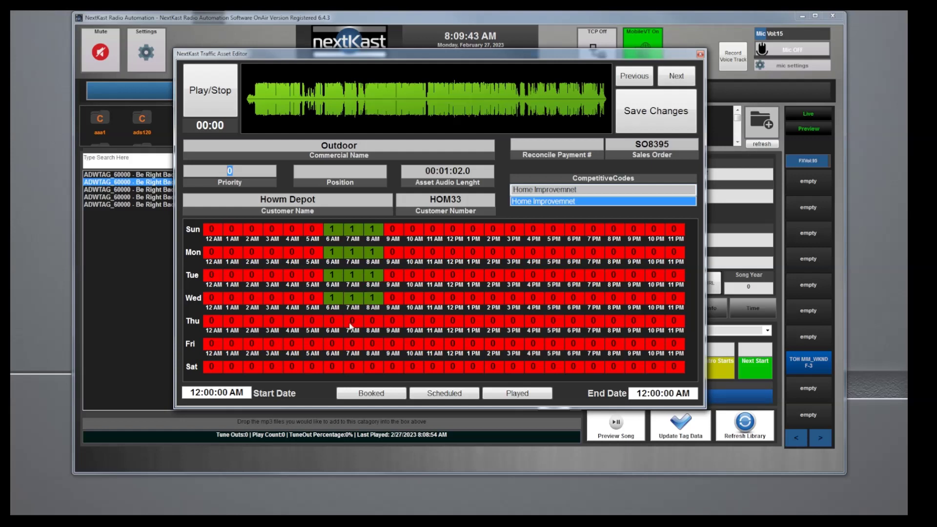
pyautogui.click(337, 325)
pyautogui.click(357, 326)
pyautogui.click(373, 324)
pyautogui.click(336, 348)
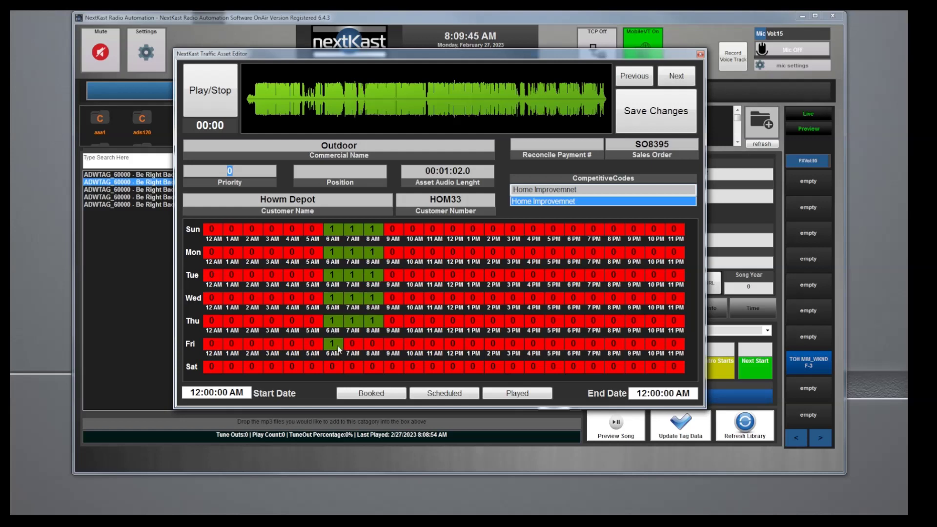
pyautogui.click(354, 347)
pyautogui.click(373, 347)
pyautogui.click(335, 367)
pyautogui.click(354, 367)
pyautogui.click(374, 367)
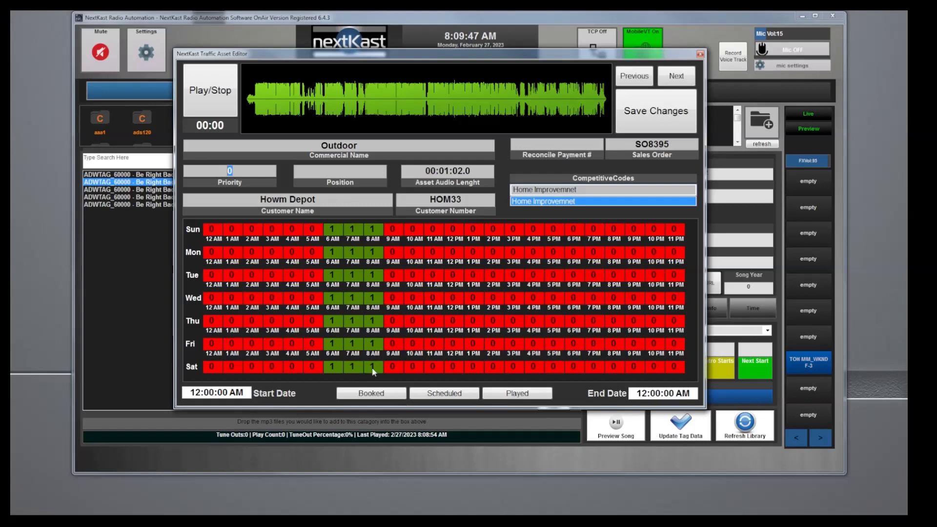
# Step: Raise the bookings to two plays in each of the 6, 7 and 8 AM hours for every day
pyautogui.click(353, 231)
pyautogui.click(372, 230)
pyautogui.click(334, 254)
pyautogui.click(352, 253)
pyautogui.click(372, 253)
pyautogui.click(333, 276)
pyautogui.click(352, 276)
pyautogui.click(372, 276)
pyautogui.click(371, 300)
pyautogui.click(354, 300)
pyautogui.click(333, 322)
pyautogui.click(353, 323)
pyautogui.click(372, 322)
pyautogui.click(372, 345)
pyautogui.click(353, 346)
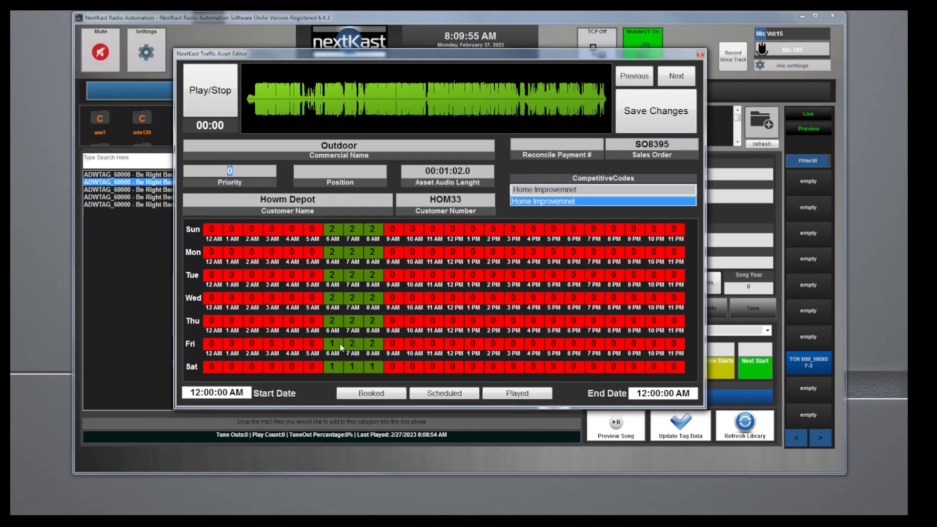
pyautogui.click(335, 347)
pyautogui.click(372, 367)
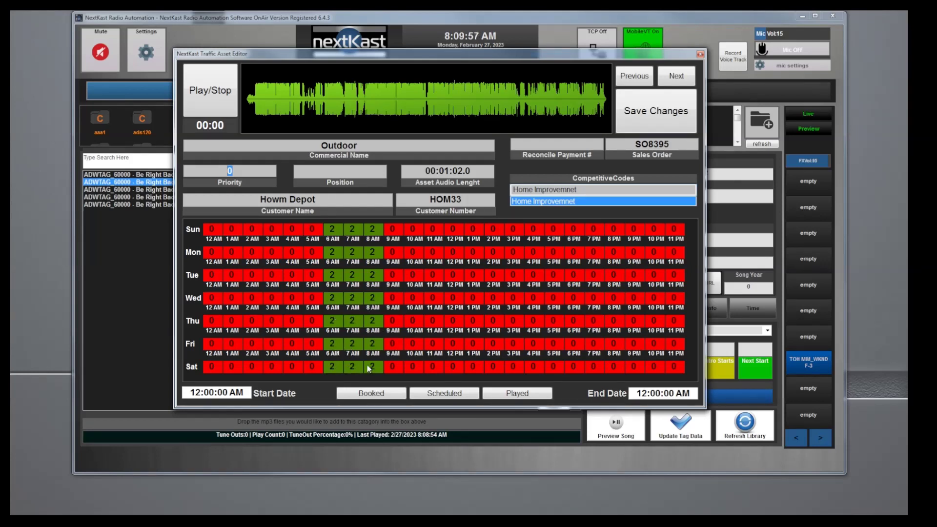
# Step: Set the commercial's start date to 26 Feb 2023 and end date to 31 Mar 2023, then save the changes and close the editor
pyautogui.click(223, 393)
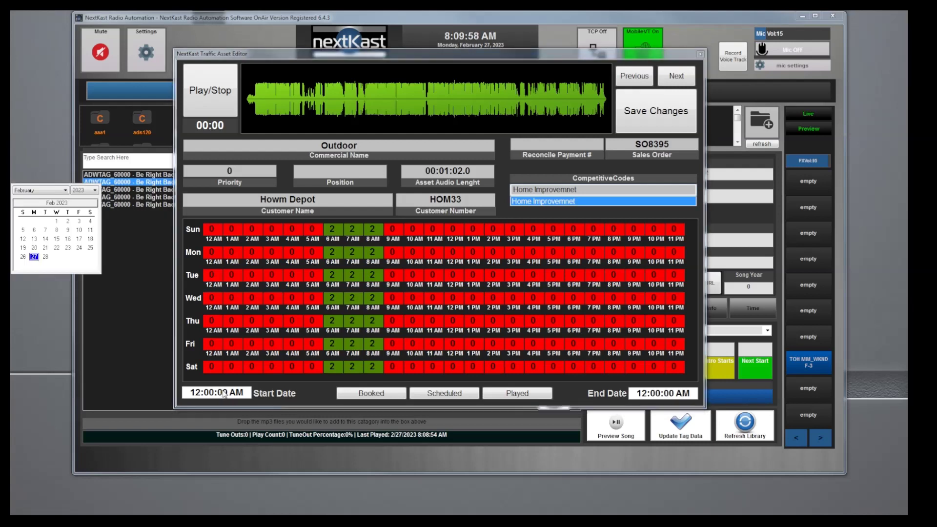
pyautogui.click(23, 257)
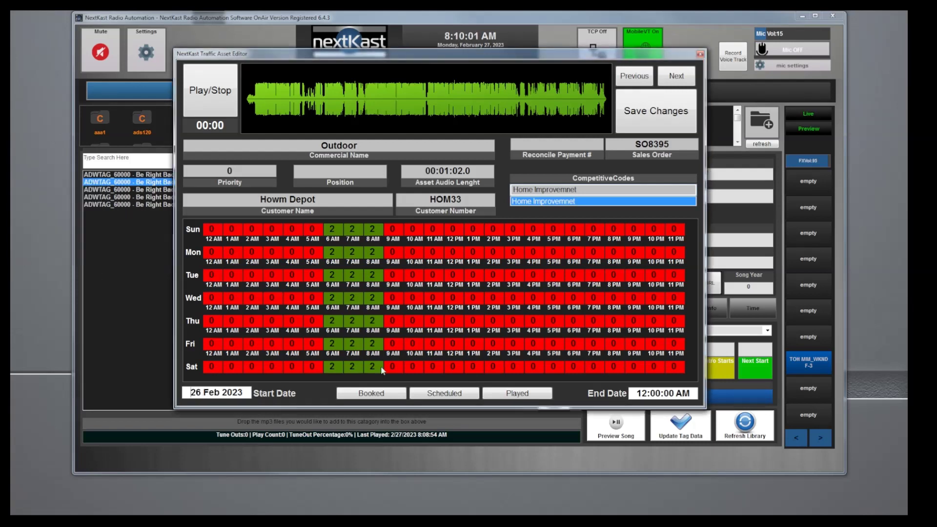
pyautogui.click(655, 393)
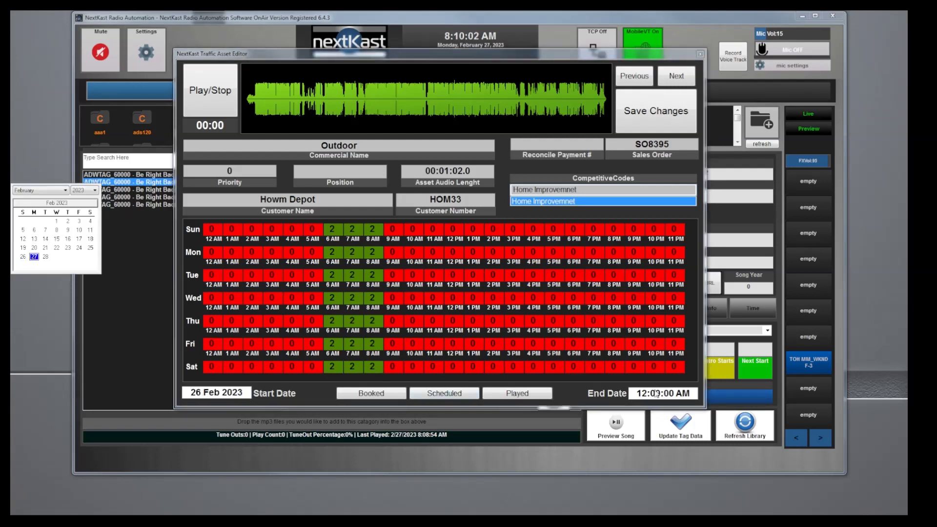
pyautogui.click(49, 191)
pyautogui.click(47, 211)
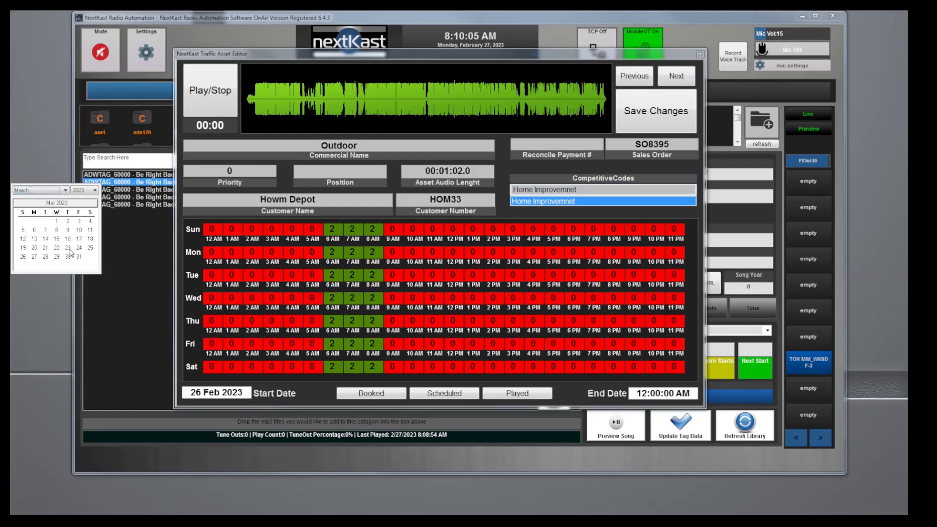
pyautogui.click(78, 257)
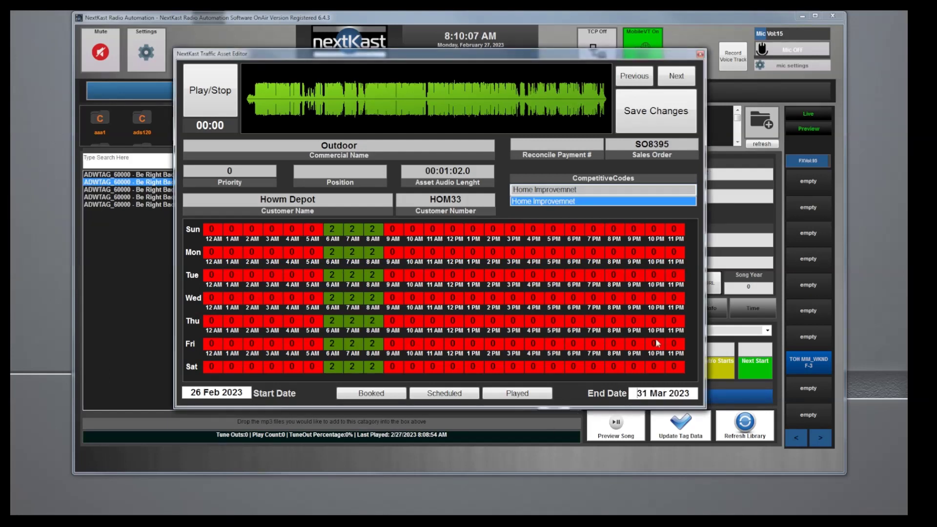
pyautogui.click(657, 112)
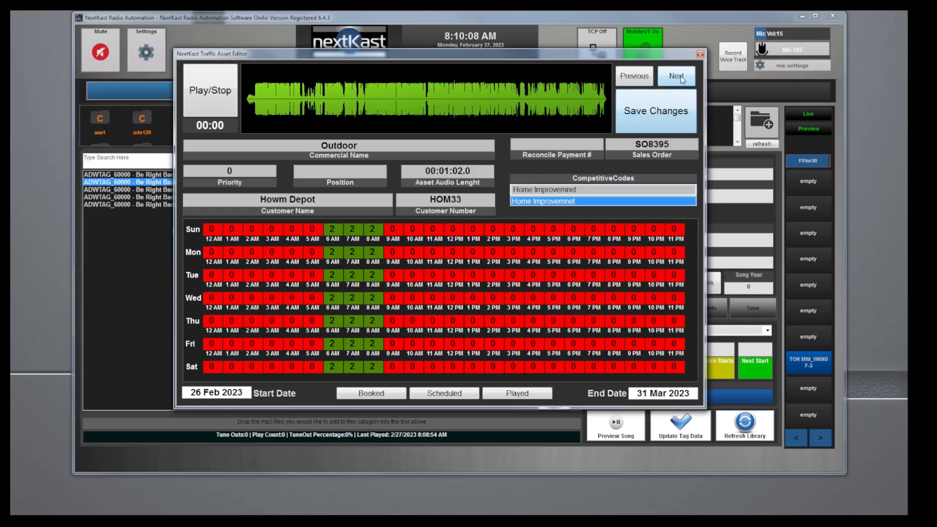
pyautogui.click(700, 53)
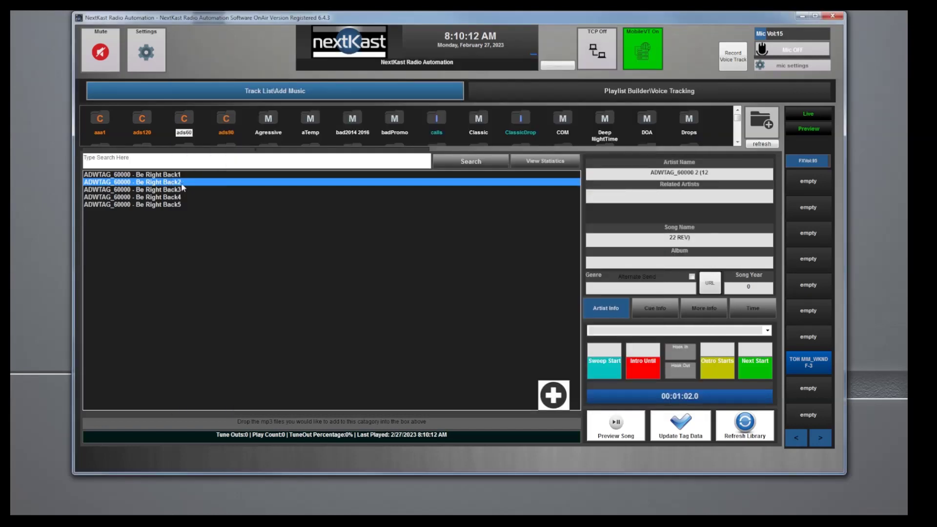
# Step: Open the traffic asset for Be Right Back1 and review its booked, scheduled and played spots
pyautogui.doubleClick(179, 295)
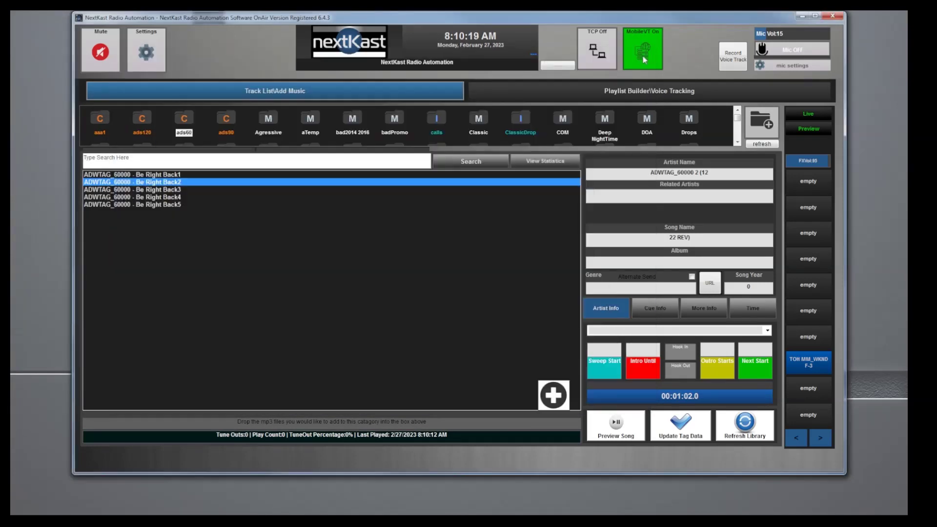
pyautogui.click(642, 53)
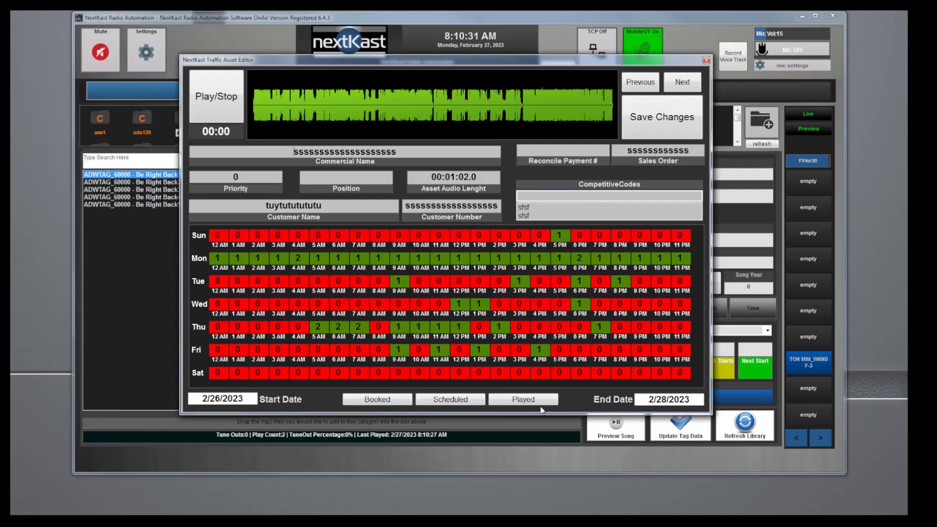
pyautogui.click(409, 403)
pyautogui.click(437, 405)
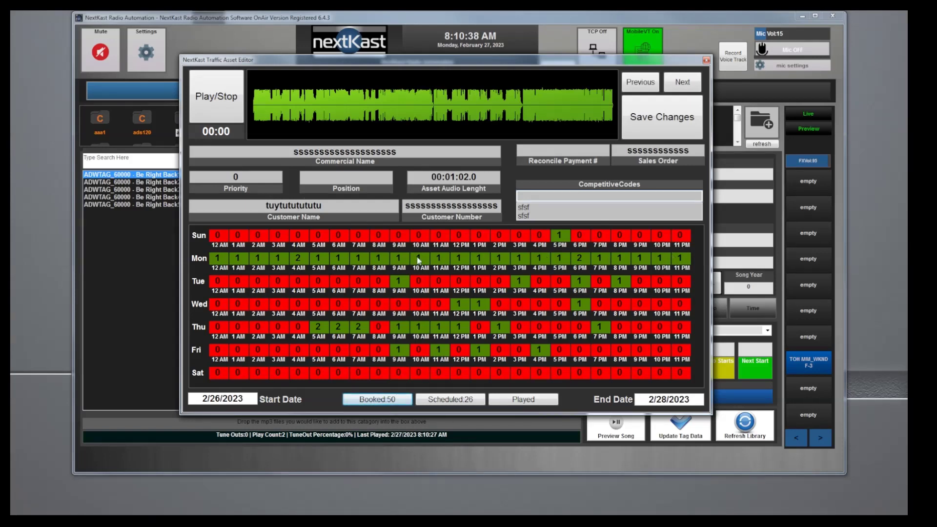
pyautogui.click(447, 401)
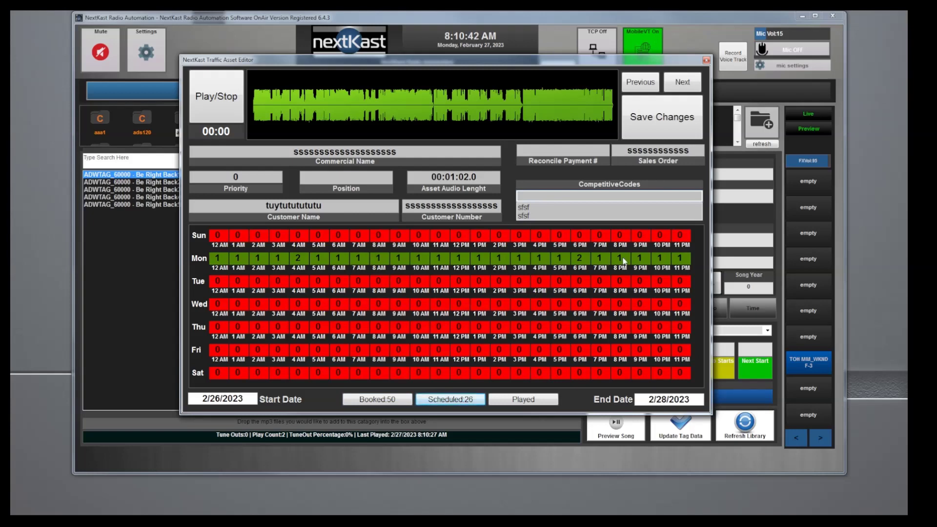
pyautogui.click(521, 402)
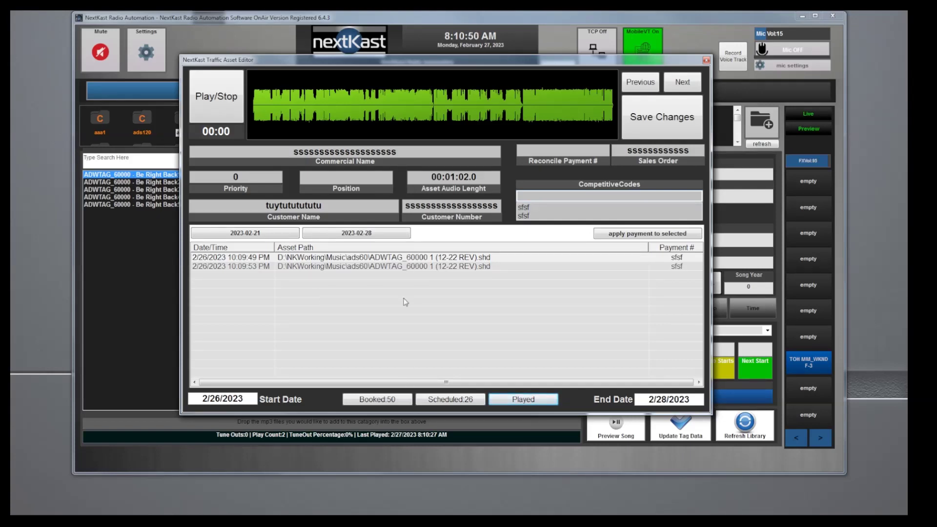
# Step: Apply a payment number to both played entries of 2/26/2023 and reload the played list
pyautogui.click(423, 260)
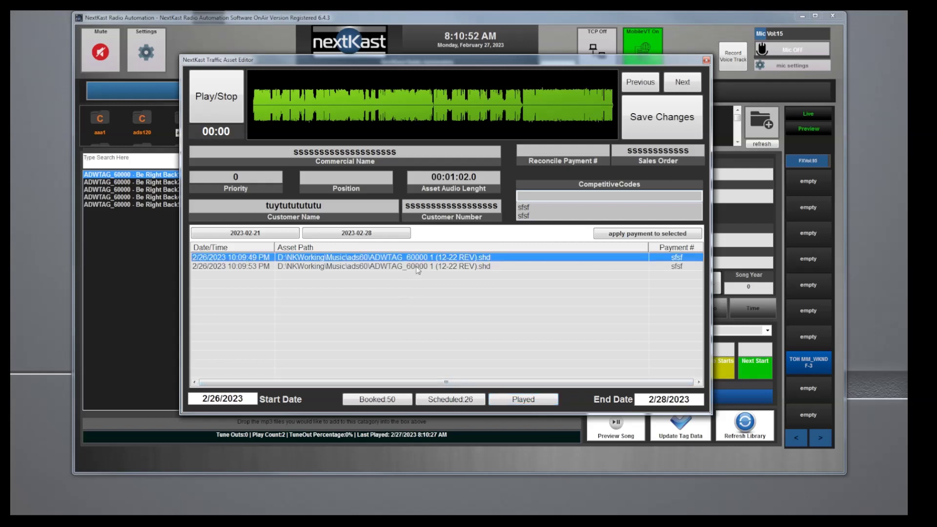
pyautogui.keyDown('shift'); pyautogui.click(418, 267); pyautogui.keyUp('shift')
pyautogui.click(660, 236)
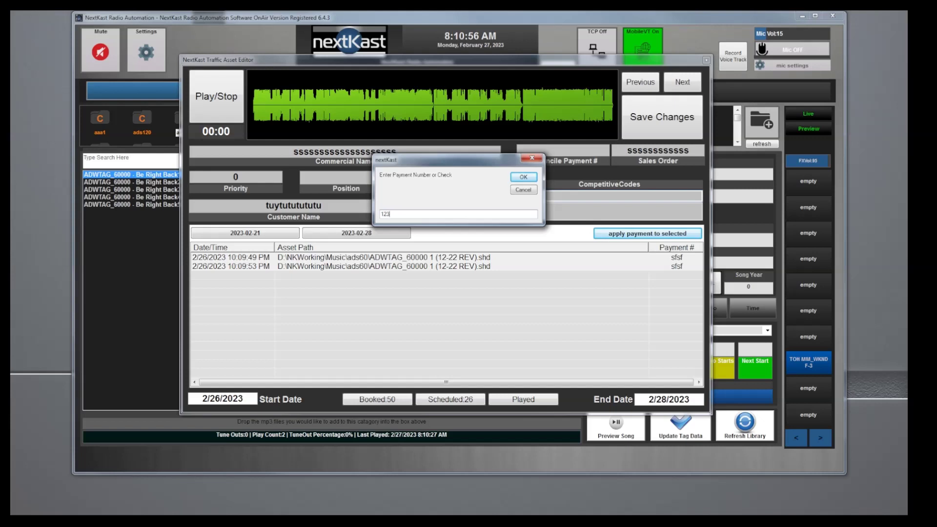
pyautogui.click(518, 176)
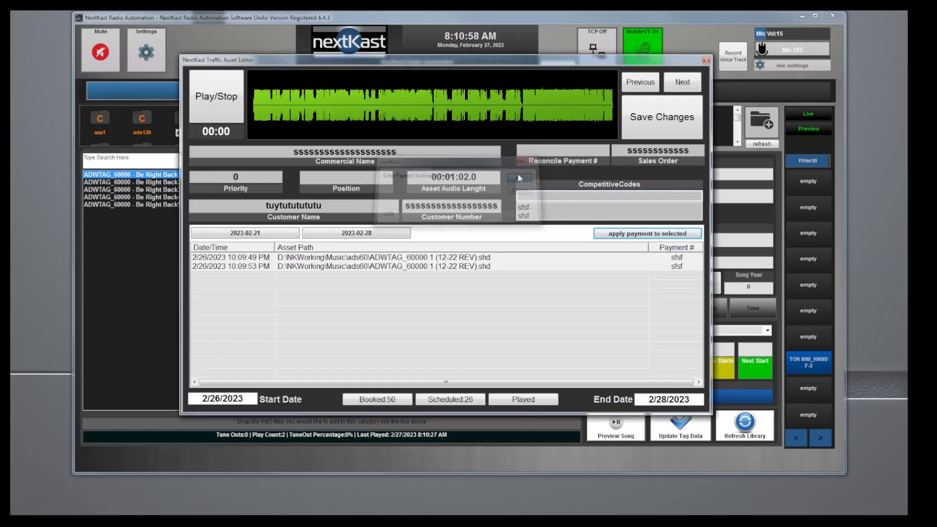
pyautogui.click(513, 402)
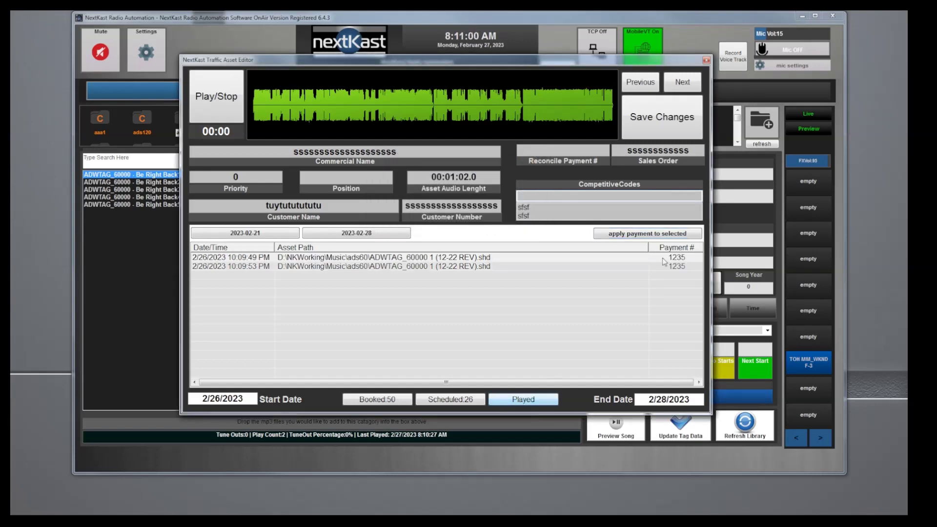